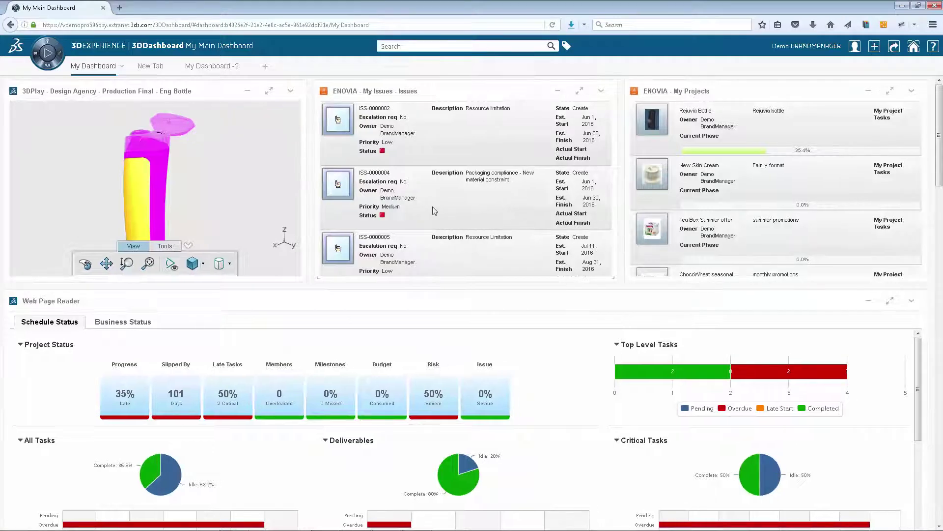
Step: In the compass, add the Requirements Manager role's apps, leaving Platform Contributor unchanged
click(52, 47)
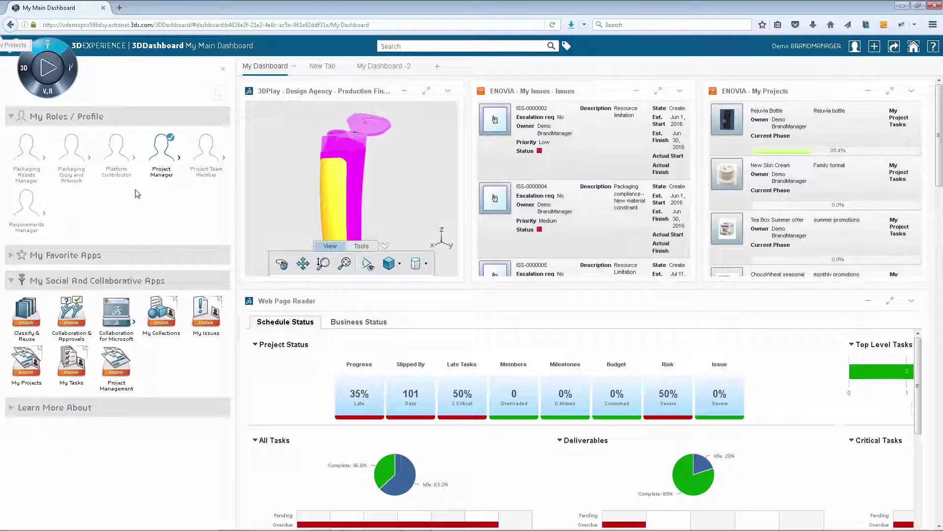
click(112, 157)
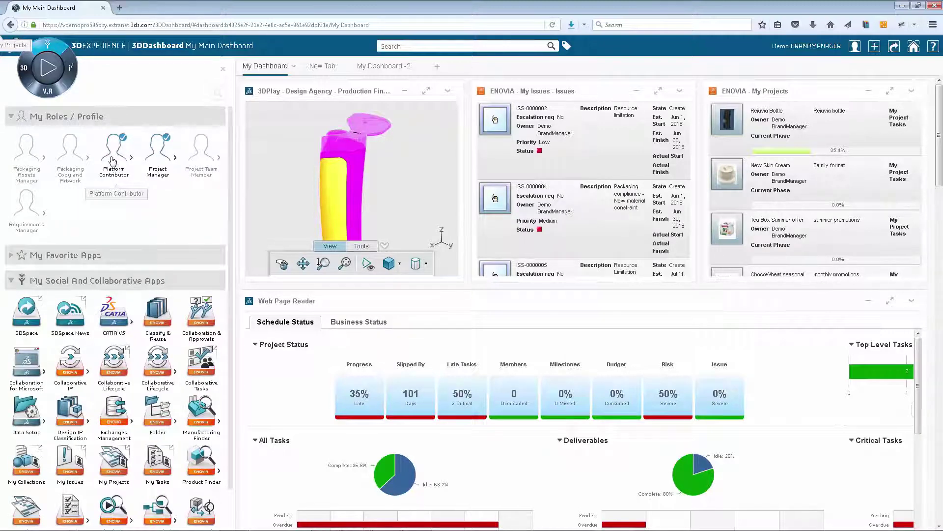
click(113, 157)
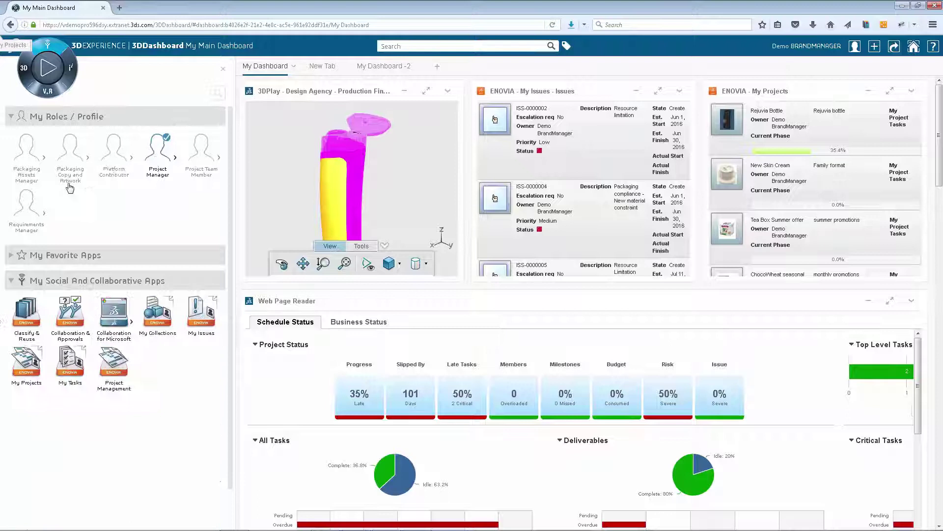
click(22, 209)
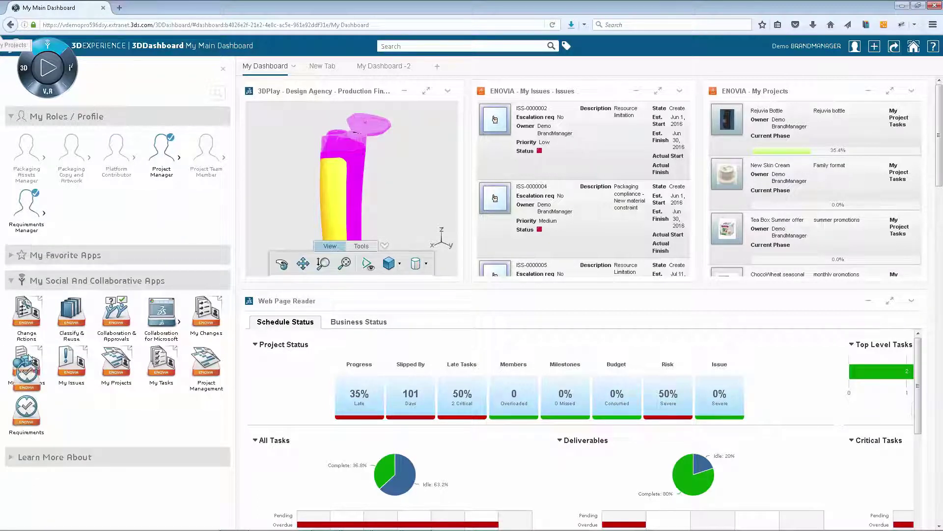
Step: Search 'proj', drag Project Management into My Favorite Apps, then clear the search and close the panel
click(218, 93)
text(pro)
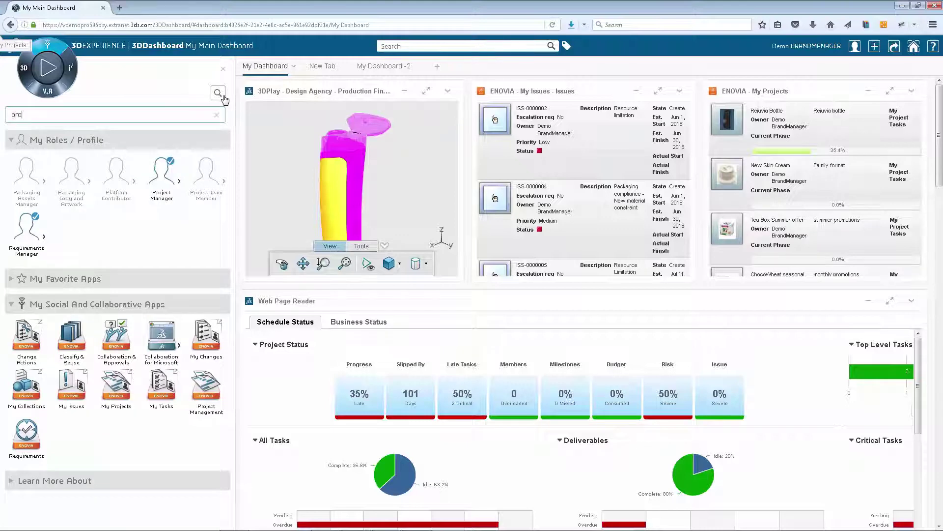
text(j)
drag(70, 349, 210, 113)
click(216, 114)
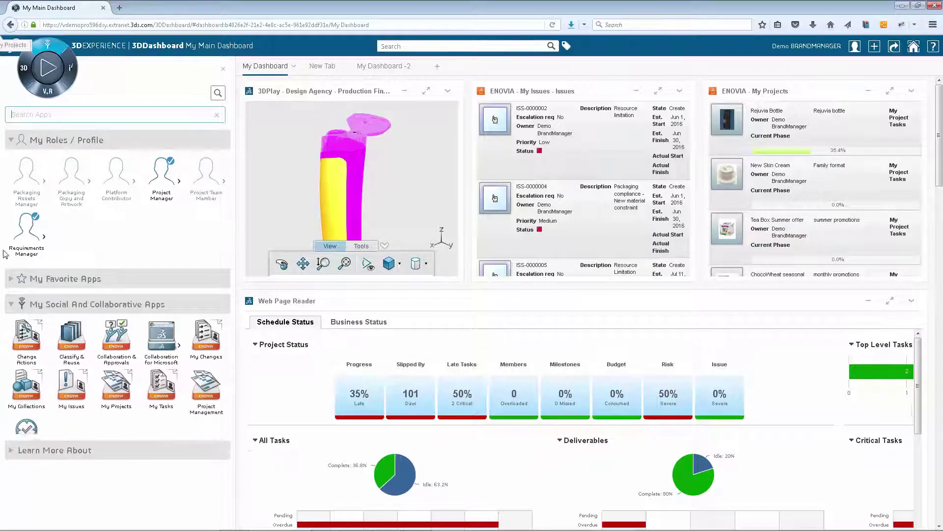
click(12, 279)
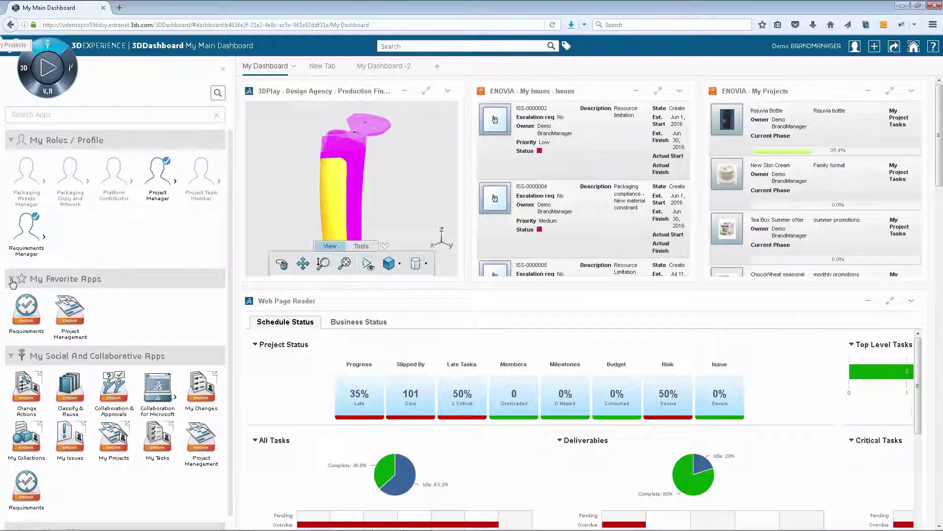
click(50, 52)
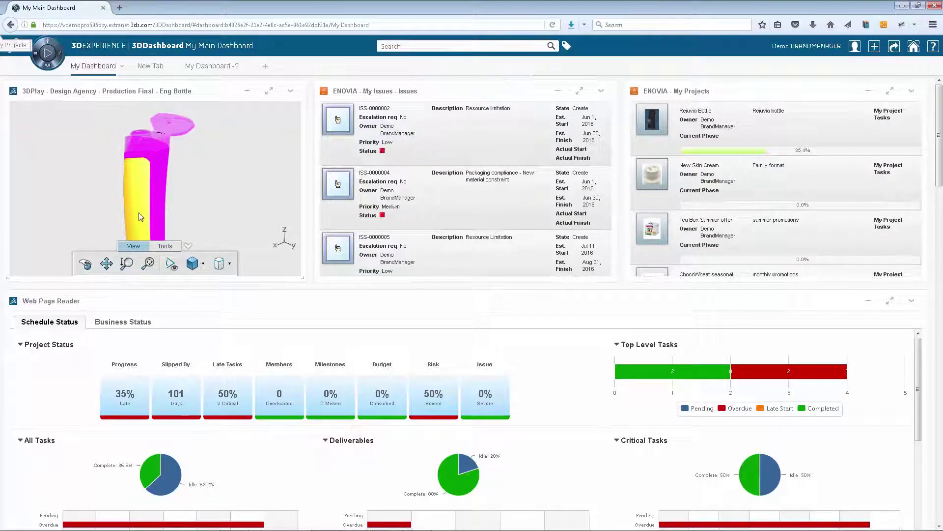
Step: Rotate the 3DPlay bottle to a new angle and scroll the Web Page Reader to Schedule Status
drag(139, 216, 196, 208)
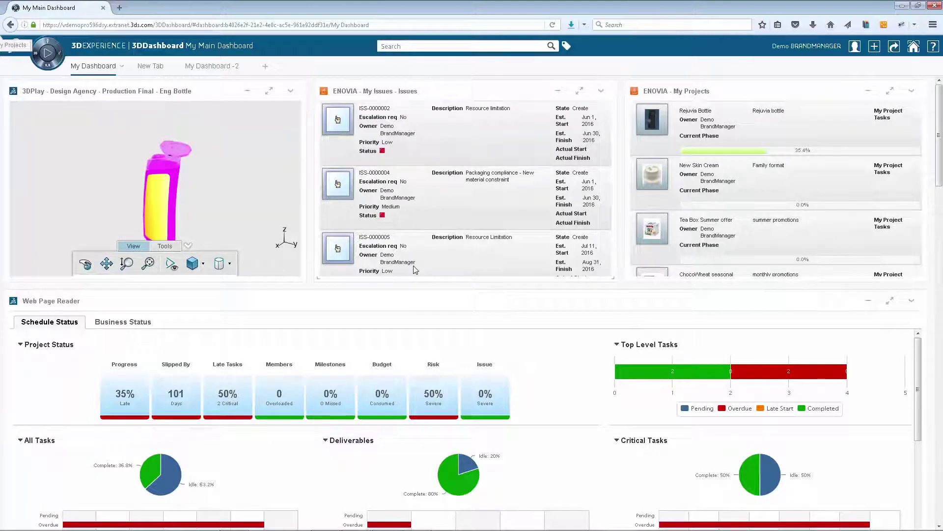
mouse_move(730, 371)
mouse_move(918, 370)
mouse_down()
mouse_move(922, 447)
mouse_move(923, 368)
mouse_up()
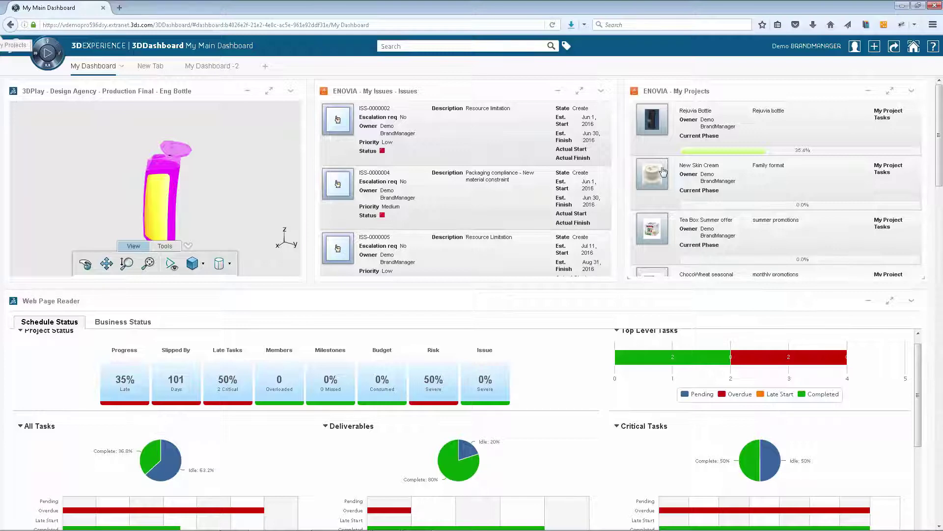
Step: Open the Rejuvia Bottle Gantt chart and expand Development > Prototype development > Run internal tests
click(658, 128)
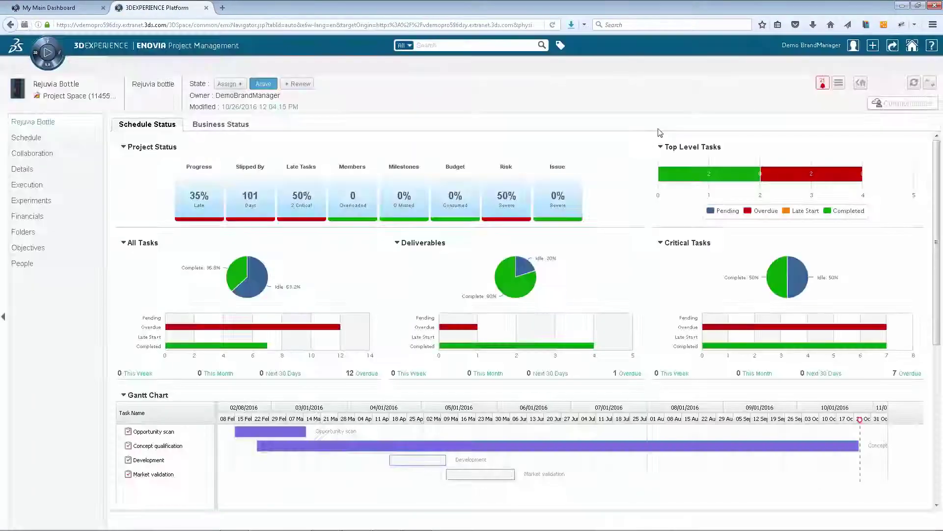
click(24, 139)
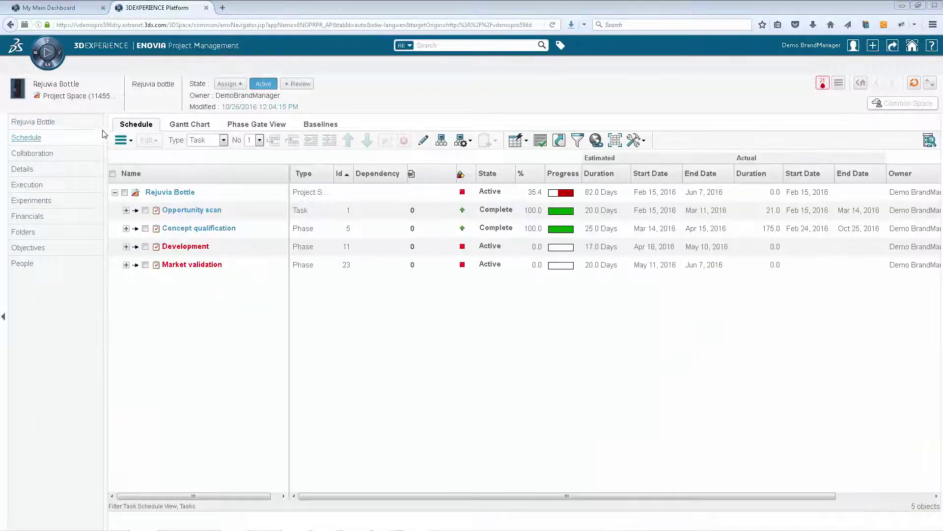
click(173, 127)
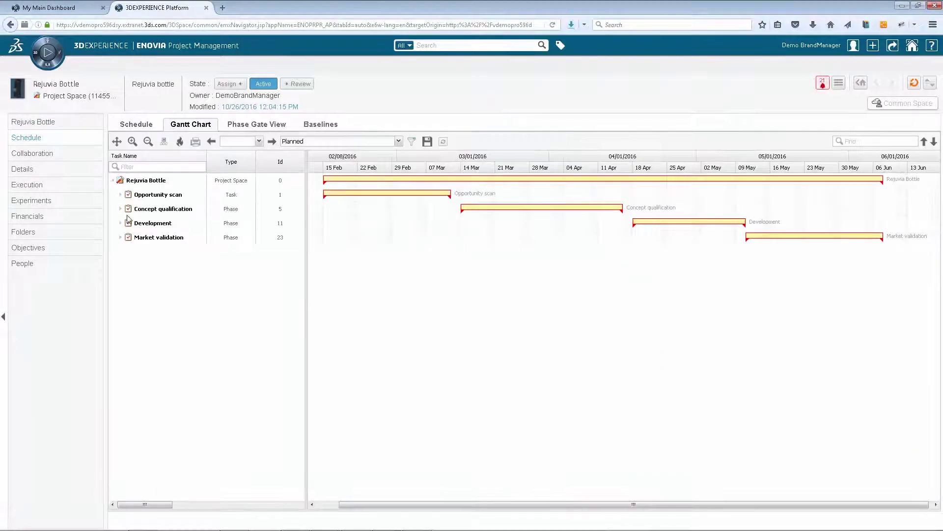
click(120, 224)
click(128, 238)
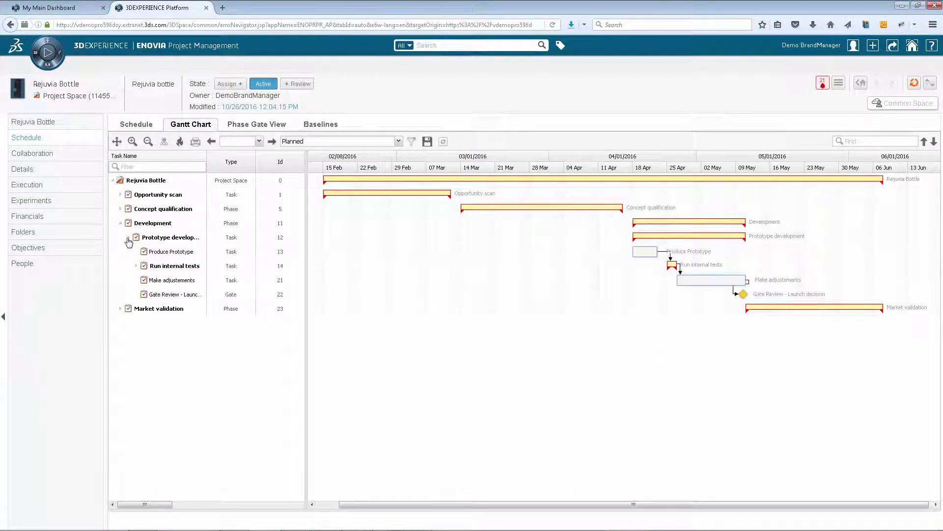
click(136, 266)
Step: In the Schedule task table, expand down to Run internal tests' subtasks and choose Assignment View
click(136, 124)
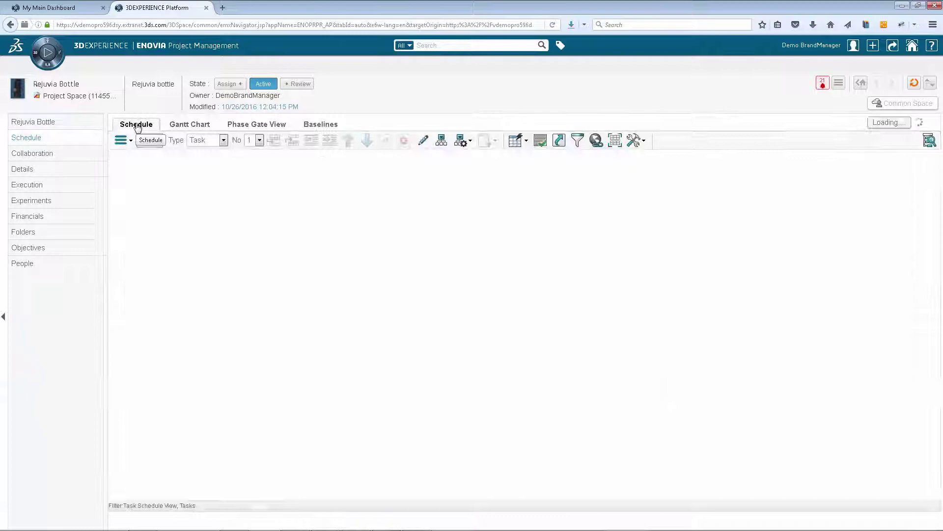
click(126, 246)
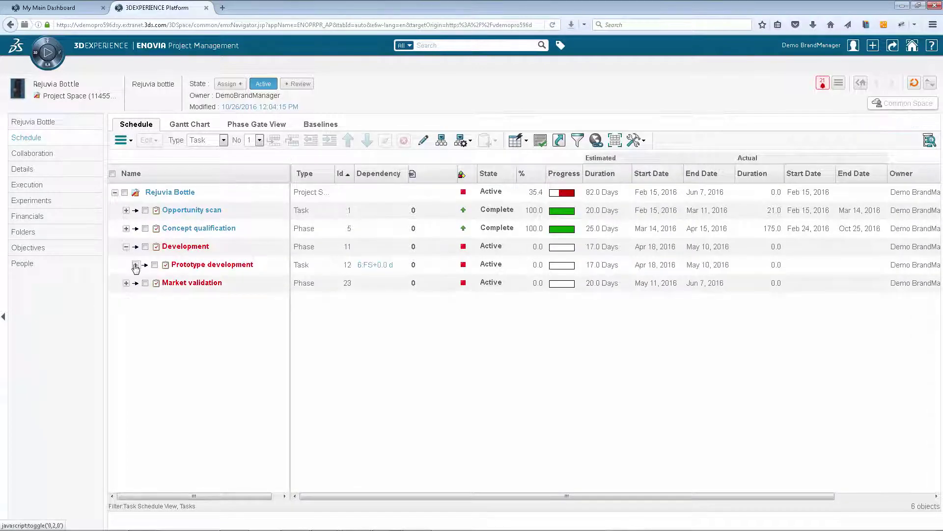
click(136, 265)
click(144, 302)
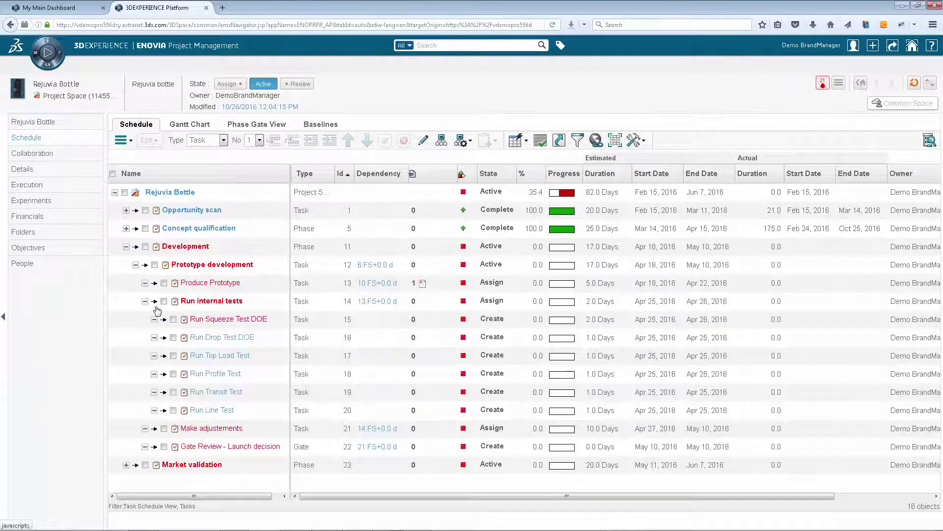
click(528, 141)
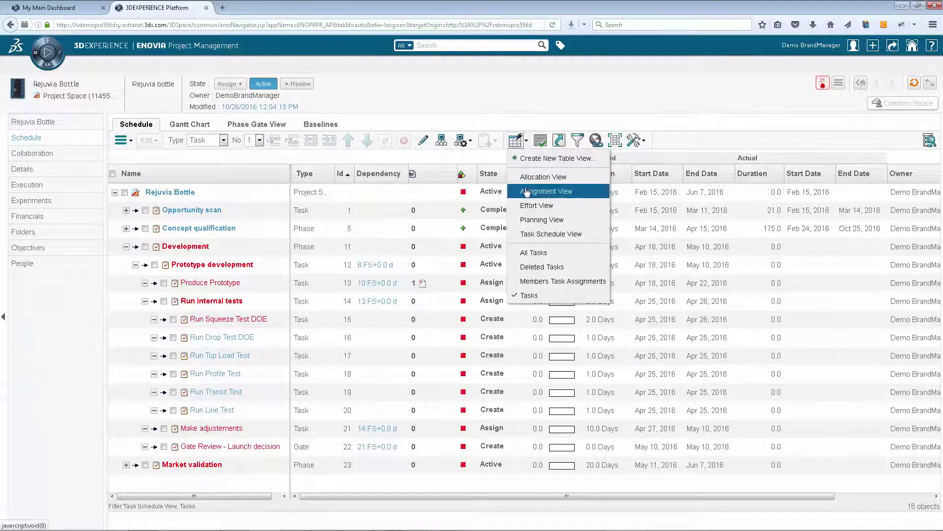
click(527, 191)
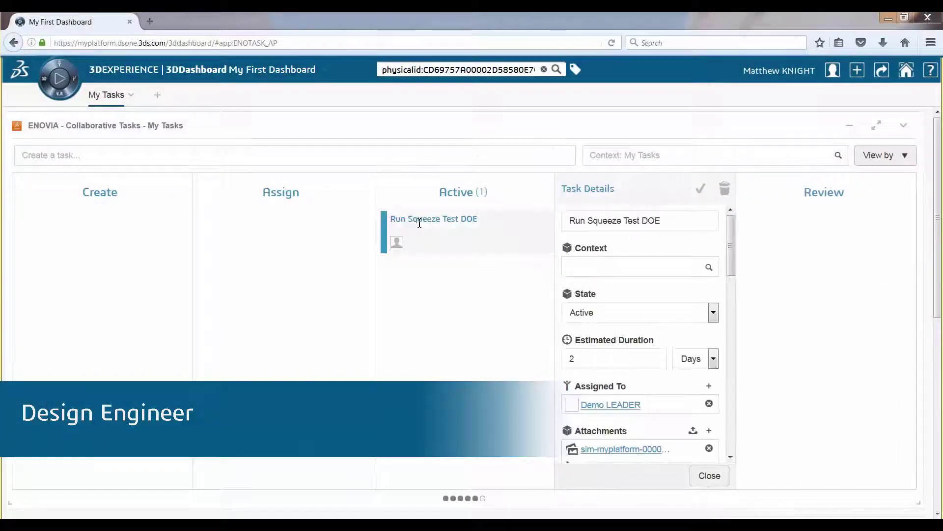
Step: Scroll Run Squeeze Test DOE's Task Details down to its Attachments section
scroll(732, 238, down, 1)
drag(732, 240, 726, 272)
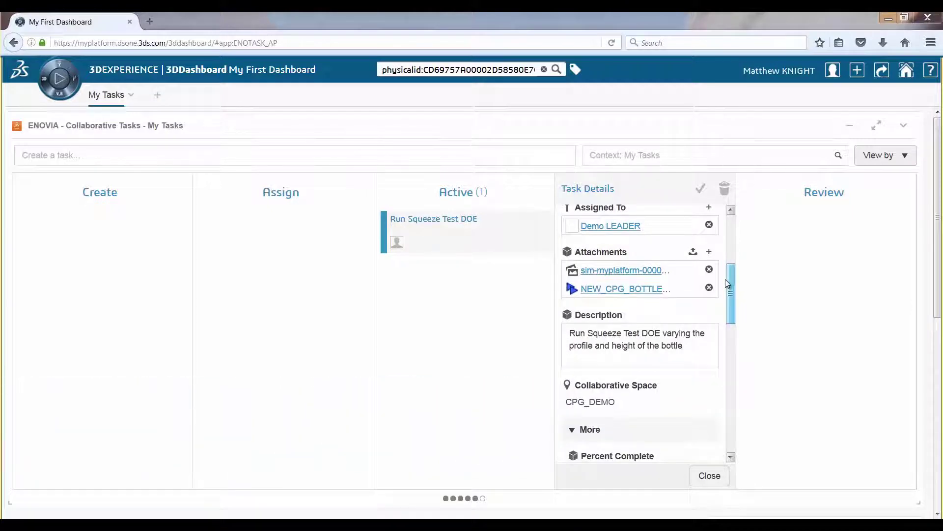
drag(727, 283, 725, 250)
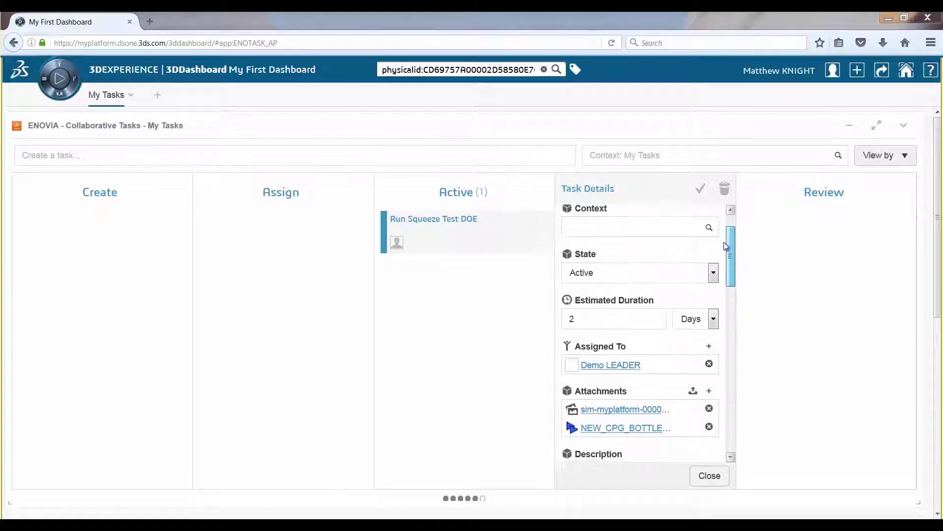
Step: Open the attached NEW_CPG_DEMO_SIM simulation in 3D, expand its structure tree and orbit the scene
click(618, 423)
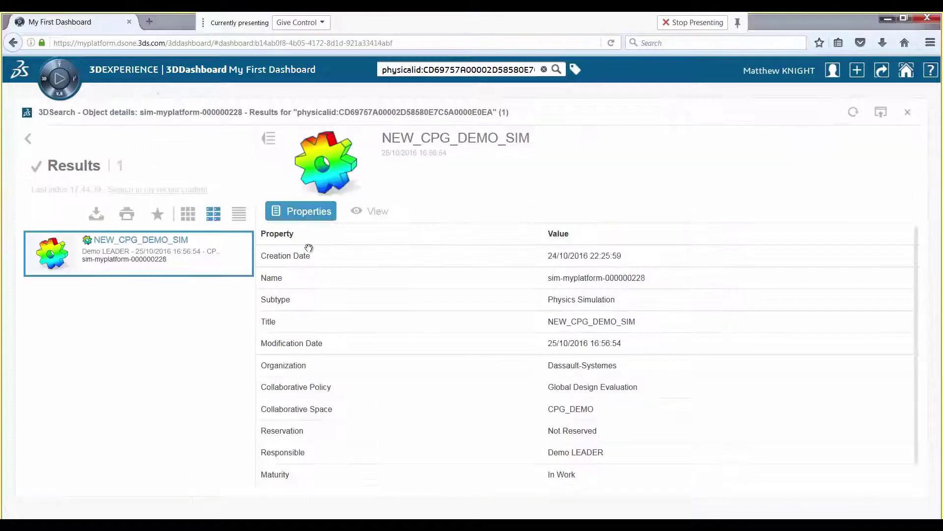
click(374, 211)
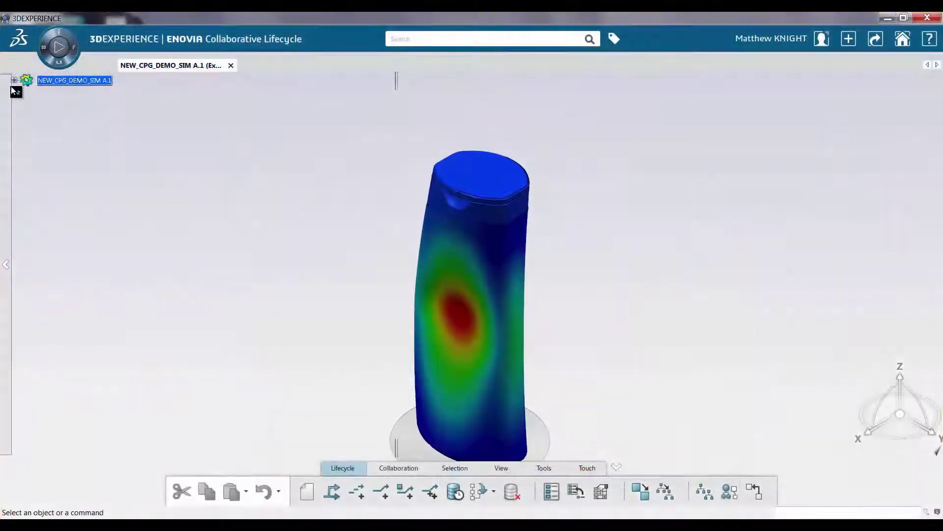
click(15, 80)
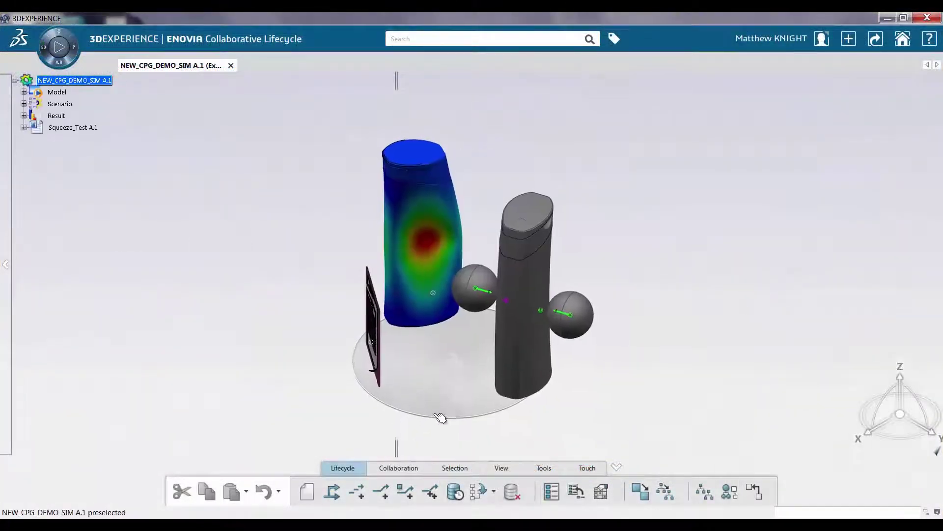
click(438, 385)
middle_drag(438, 386, 484, 384)
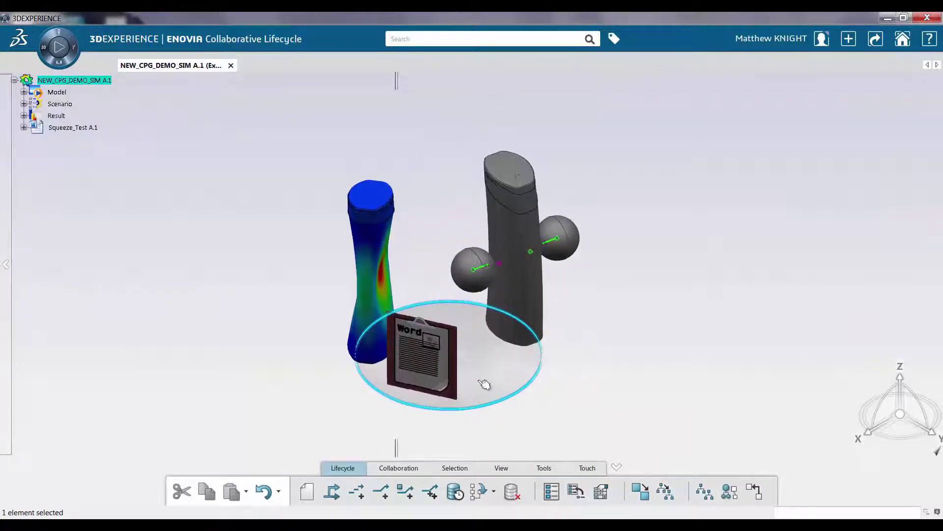
Step: Open the Squeeze_Test document as Squeeze_Test.docx in Microsoft Word
click(415, 350)
right_click(414, 350)
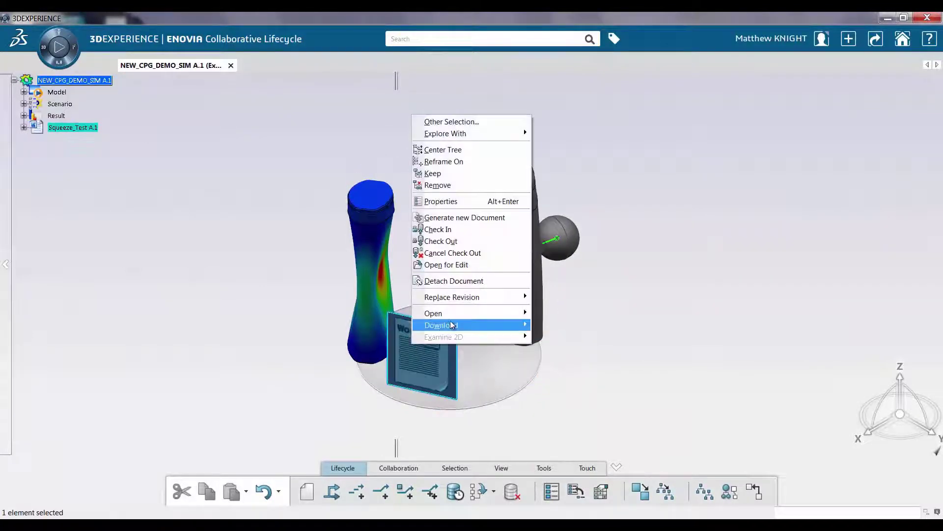
mouse_move(445, 313)
click(573, 313)
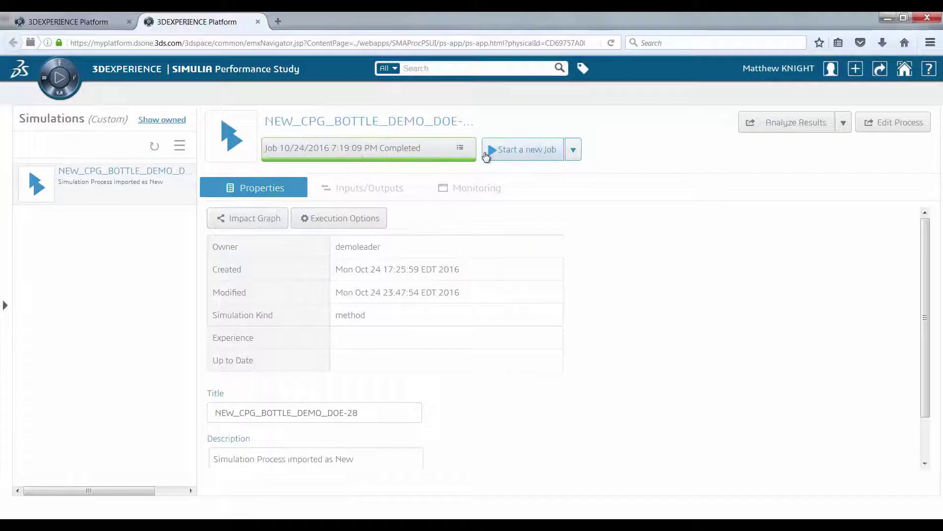
Step: Show the simulation's Inputs/Outputs tab and expand the DOE node to list its parameters
click(374, 193)
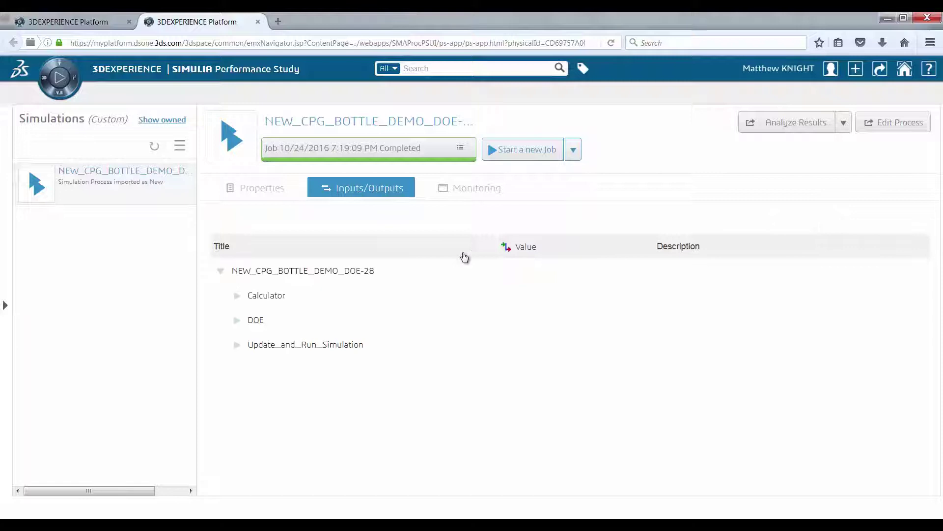
click(237, 321)
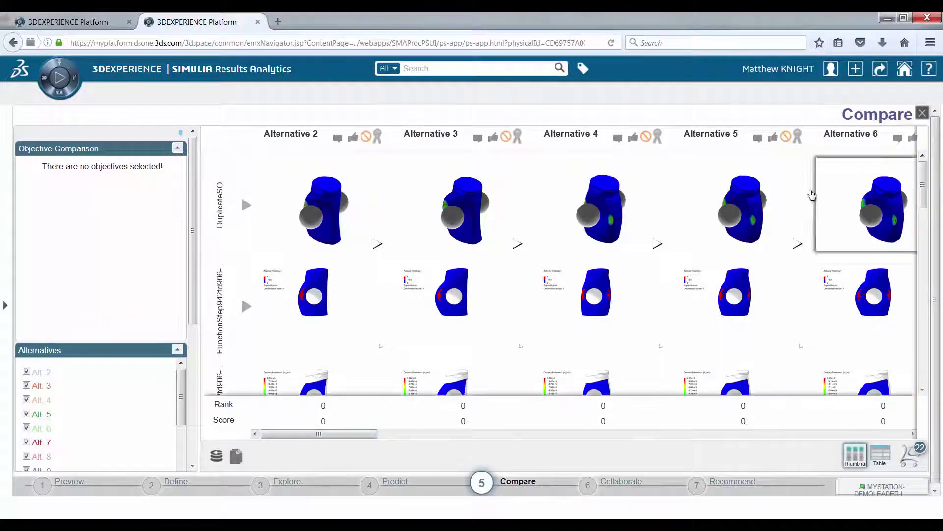
Step: Open Alternative 3's result viewer, rotate the bottle, and animate its 0–17.5 mm displacement contour
click(467, 225)
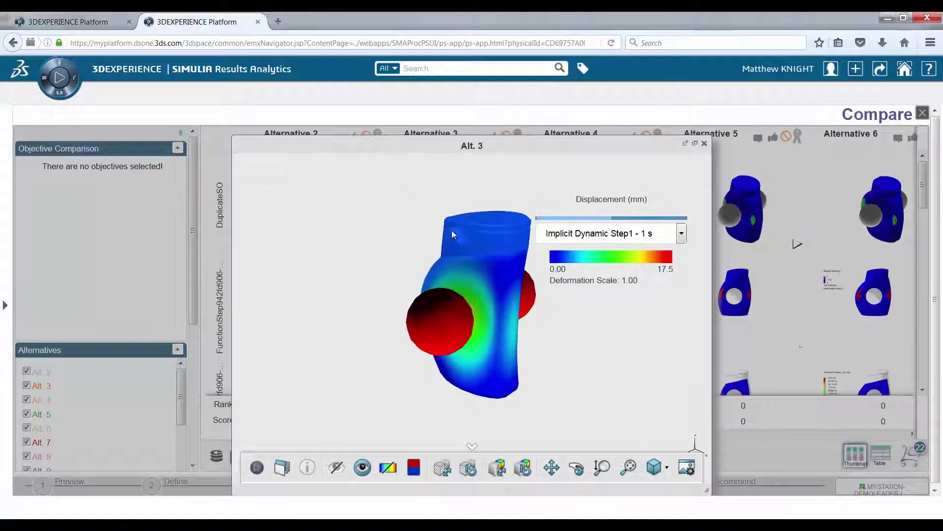
drag(379, 352, 418, 324)
click(256, 467)
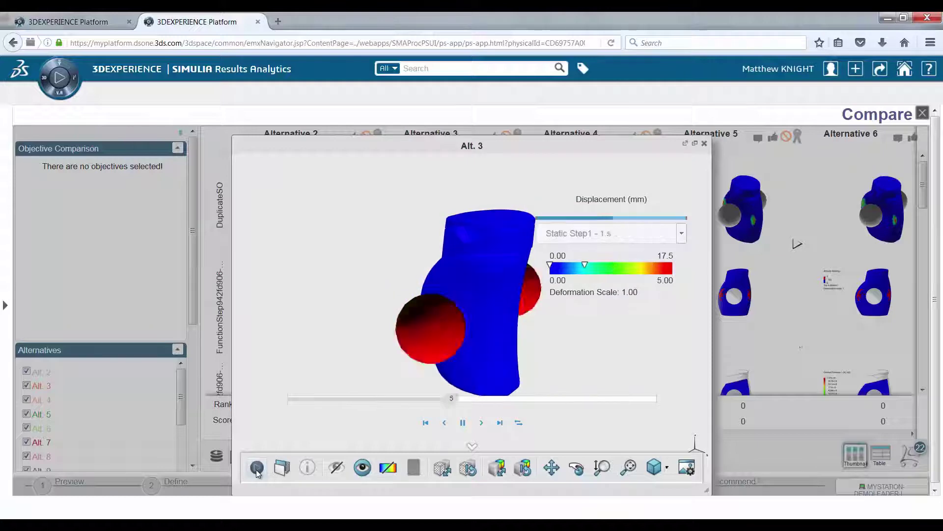
Step: In Explore, narrow the designs with the BOTTLE_FLUID_VOLUME, PEEQ_Max and U_Max sliders
click(704, 143)
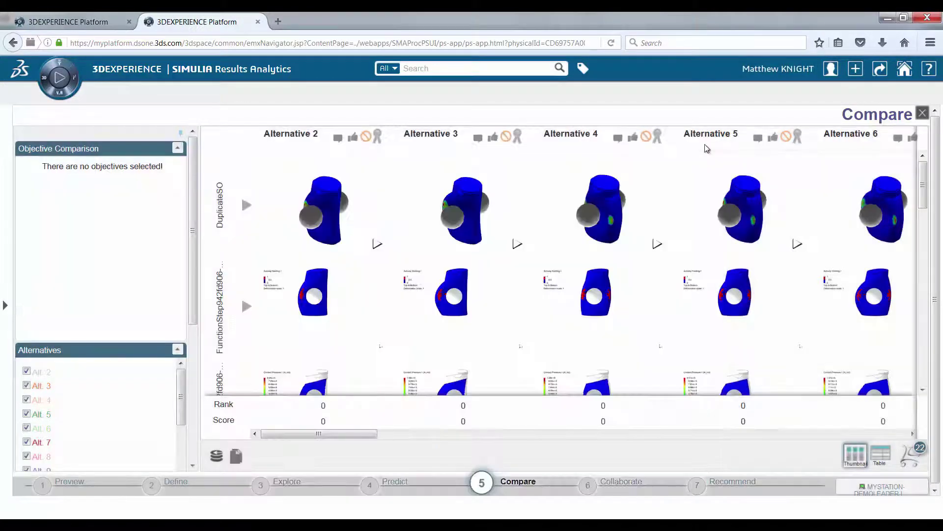
click(269, 487)
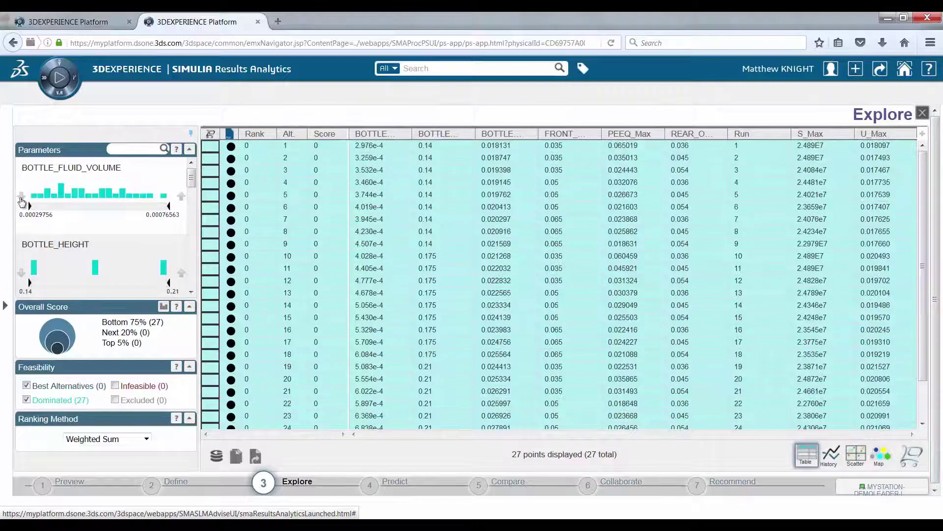
drag(168, 206, 118, 206)
drag(30, 206, 70, 207)
scroll(147, 221, down, 4)
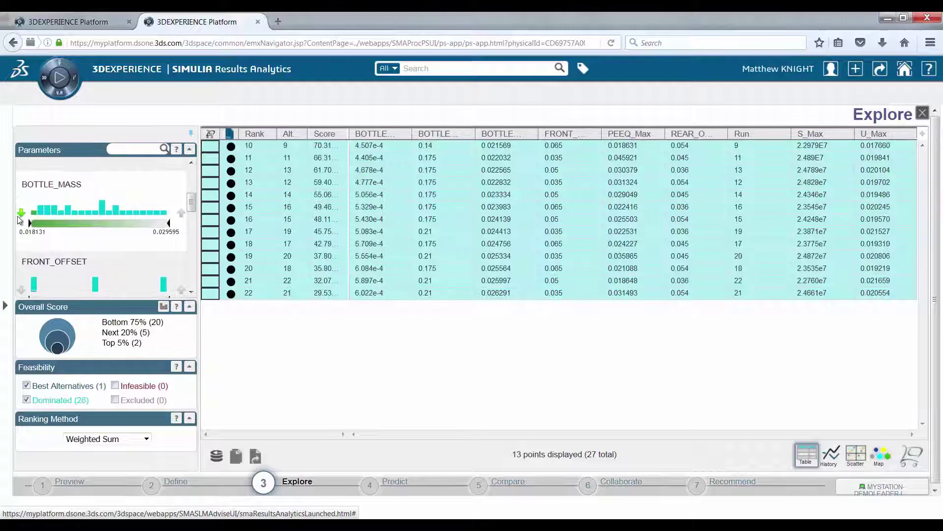
scroll(167, 229, down, 6)
drag(167, 229, 90, 229)
scroll(125, 260, down, 5)
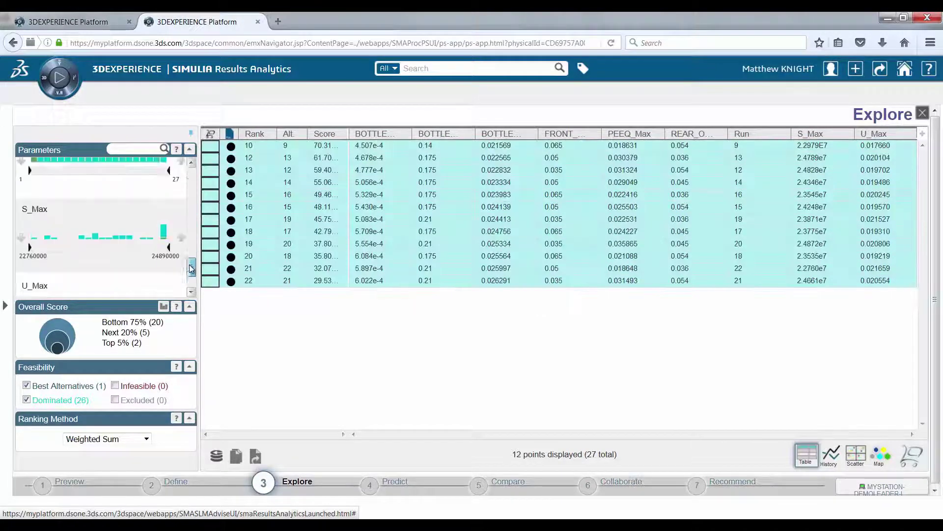
drag(168, 229, 104, 229)
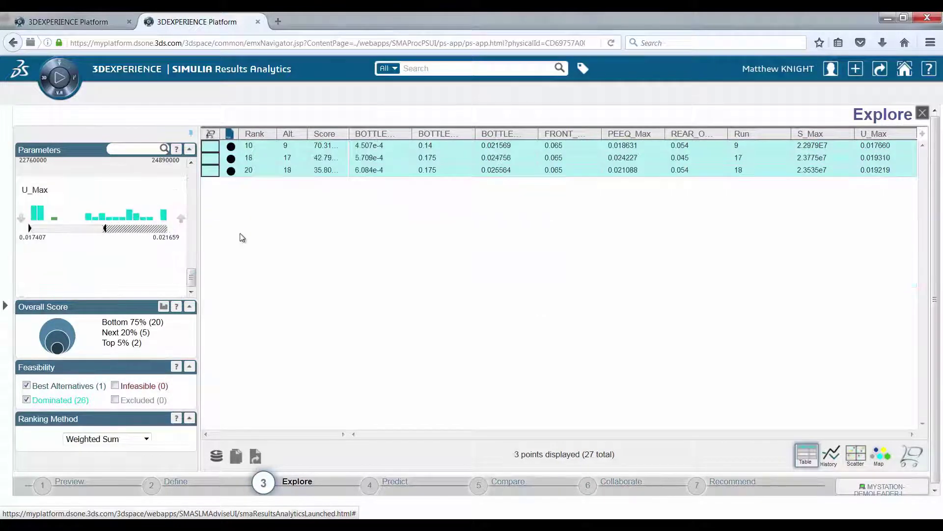
Step: Add the remaining Alternatives 9, 17 and 18 to the basket and compare them
right_click(211, 170)
click(256, 193)
click(480, 479)
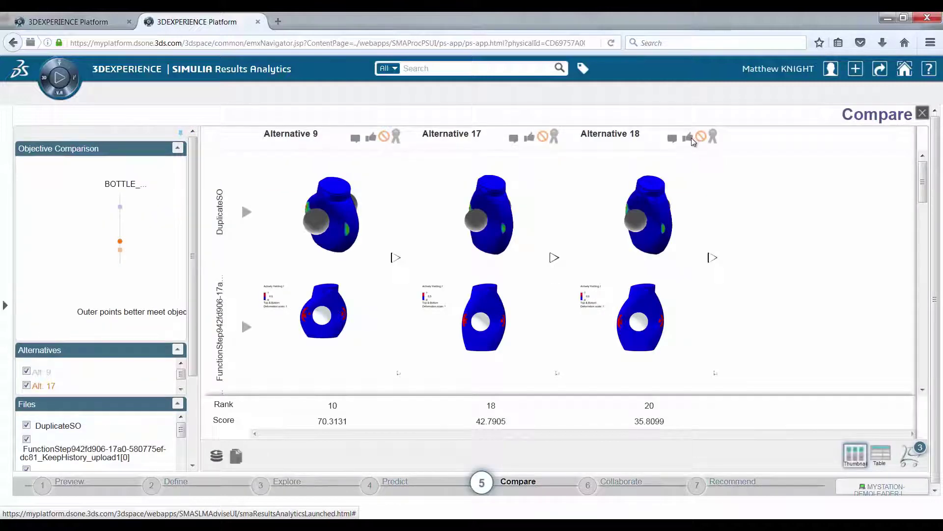
Step: Draft the comment 'This design looks good.' on Alternative 18
click(689, 137)
click(378, 226)
click(342, 292)
text(This de)
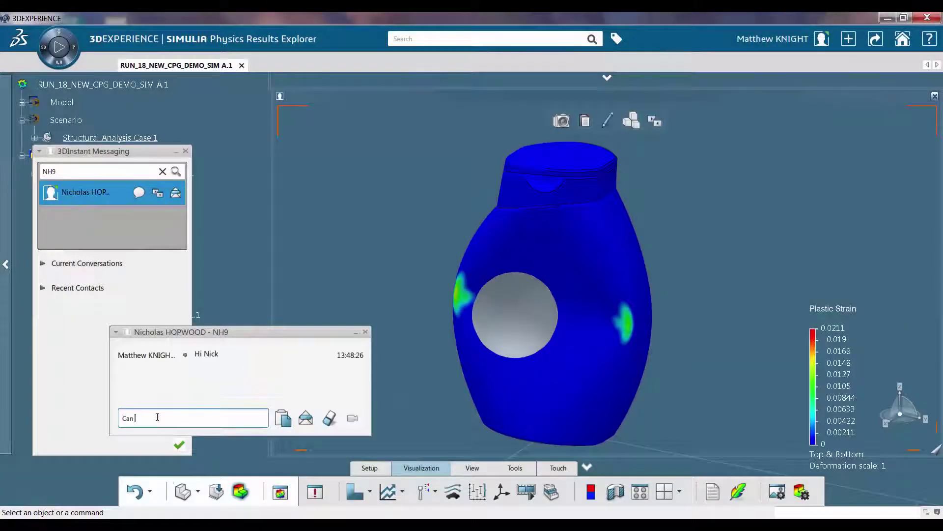
Step: Offer the expert the DOE bottle results, start a Co-Review screen share, and ask 'Can you see my screen?'
text( I show you the latest bottle results from the DOE?)
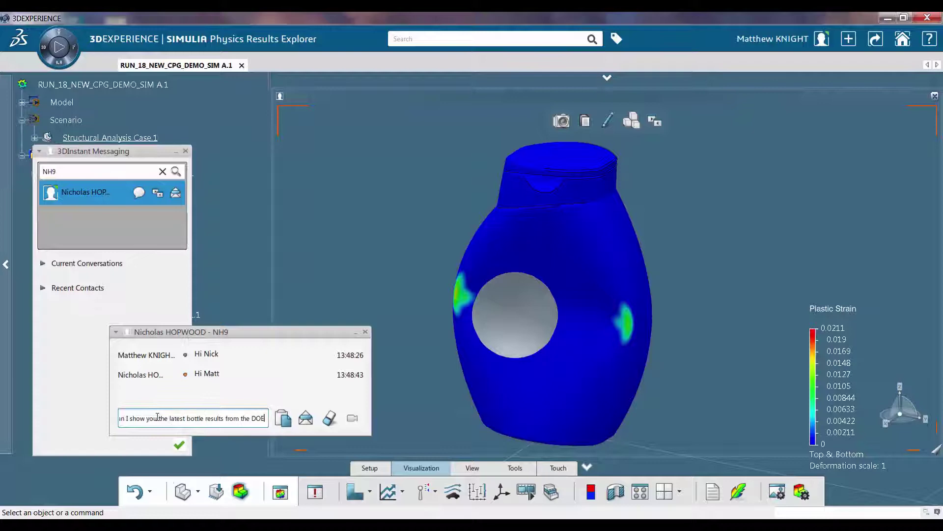
key(Return)
text(I will share my screen)
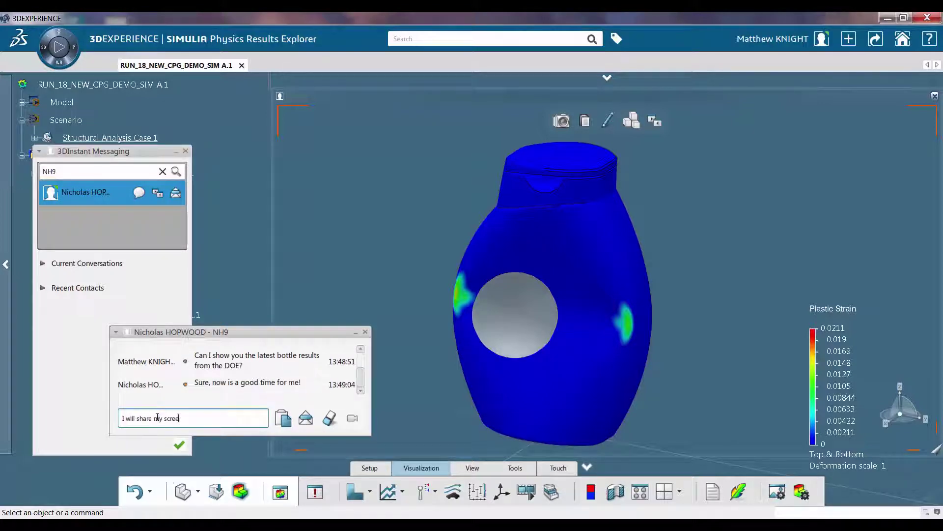
key(Return)
click(655, 121)
click(159, 417)
text(Can you see my screen?)
key(Return)
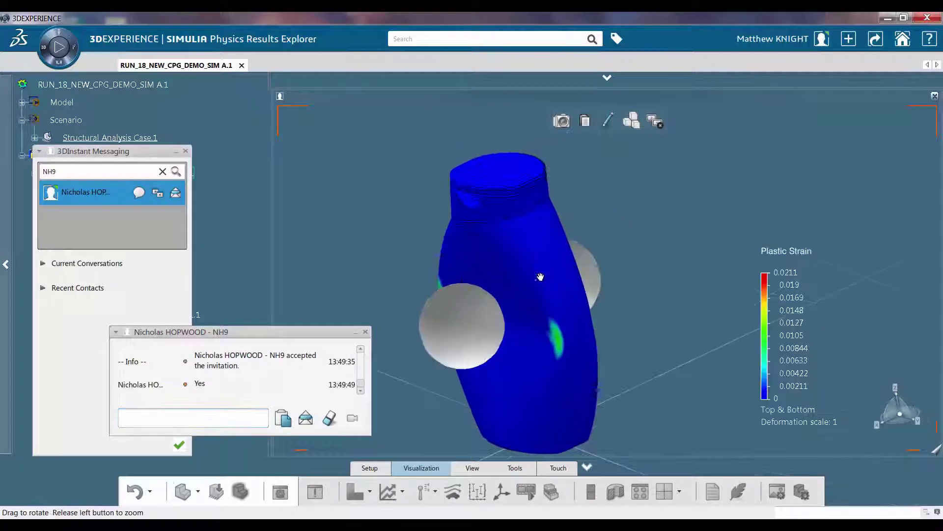
Step: Circle the green plastic strain spot in red, send the plasticity question, and start a thank-you reply
middle_drag(540, 276, 531, 255)
click(608, 121)
drag(592, 225, 584, 230)
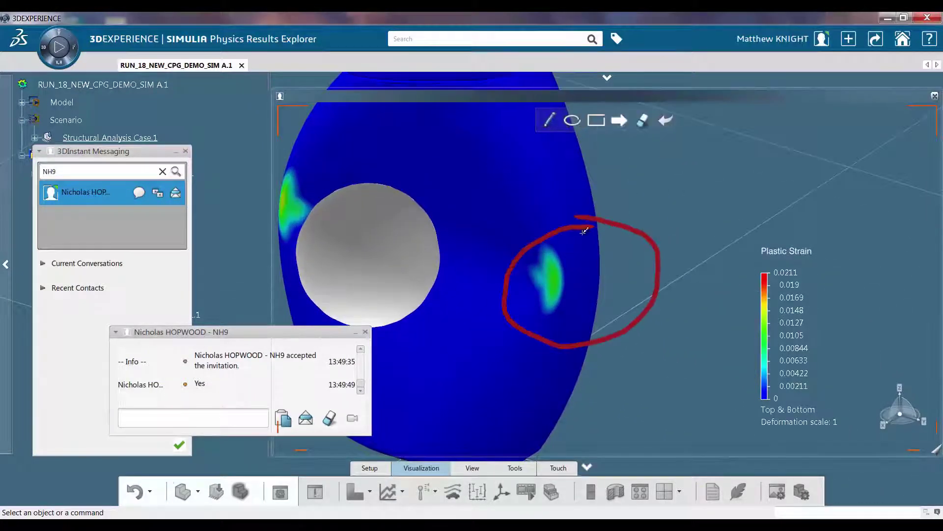
click(169, 411)
text(We)
text(?)
key(Return)
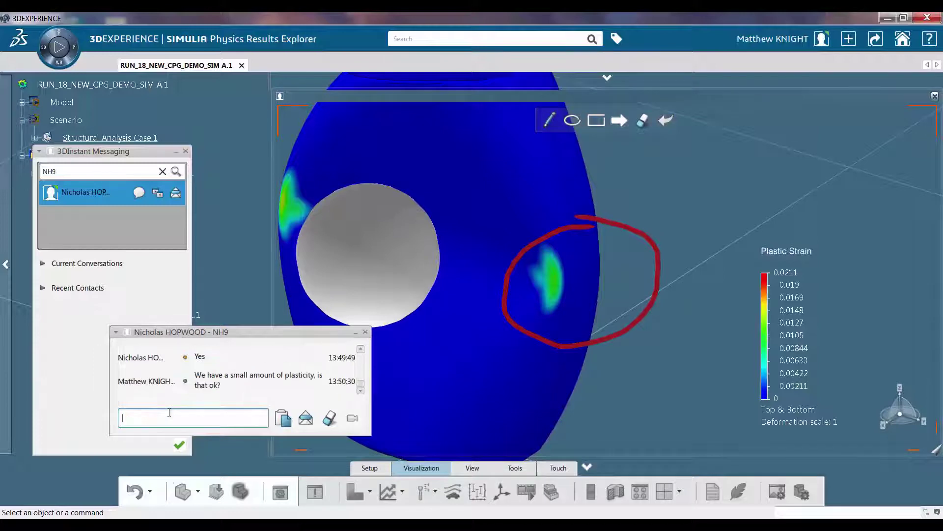
text(Great, thanks for th)
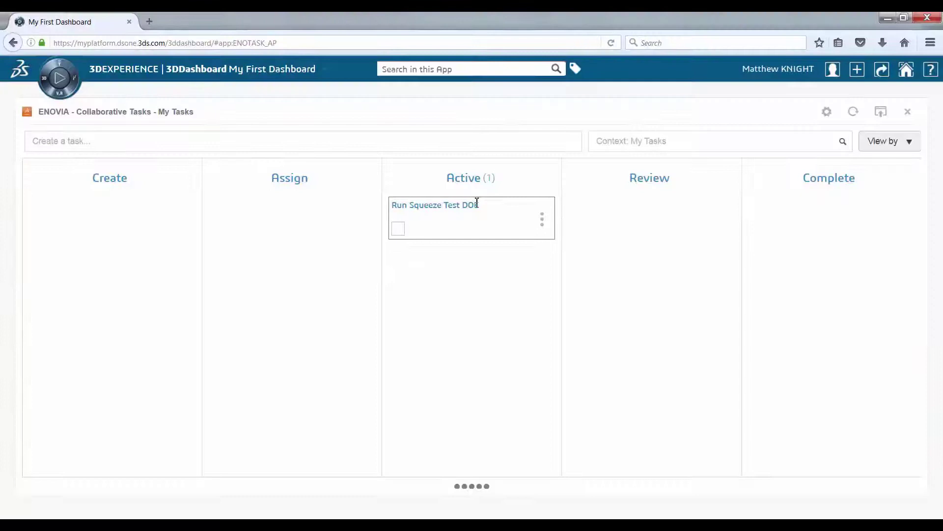
Step: Set Run Squeeze Test DOE's Percent Complete to 100% and save the task
click(471, 219)
scroll(717, 354, down, 4)
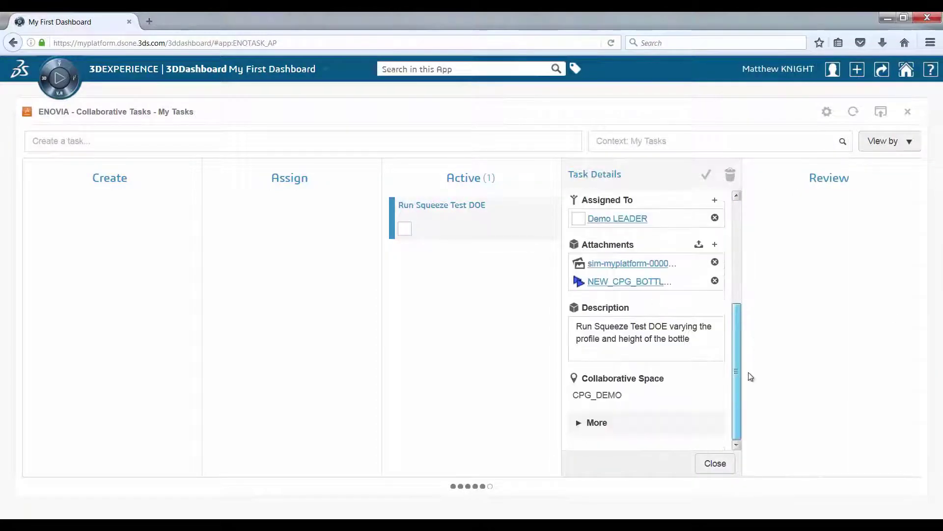
click(589, 422)
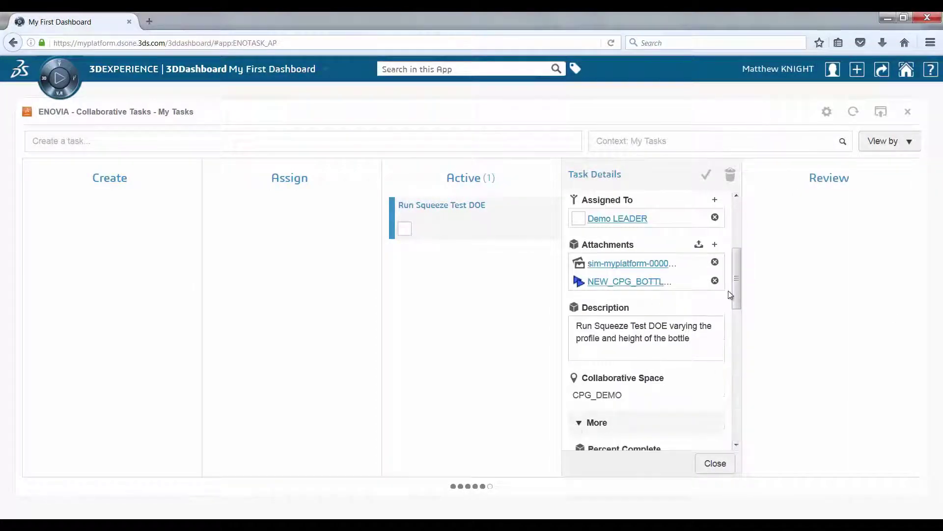
scroll(735, 307, down, 3)
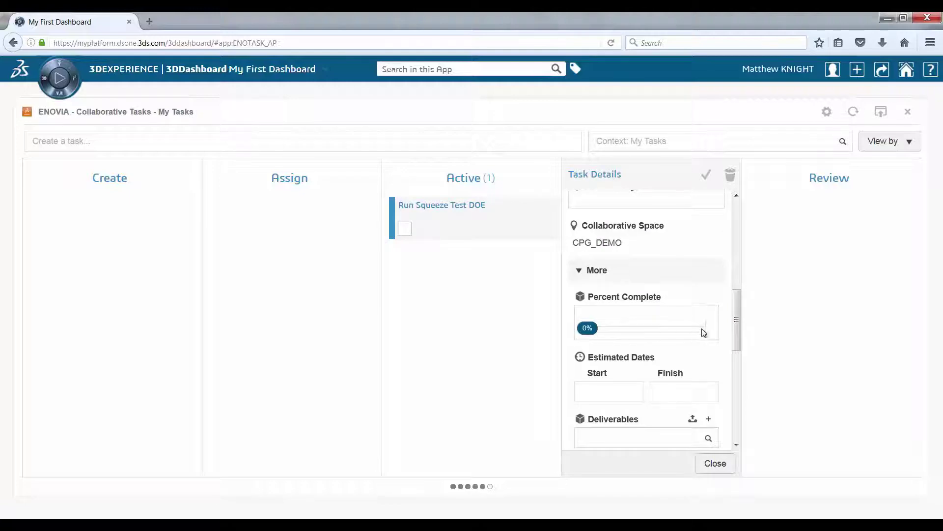
click(704, 333)
click(667, 463)
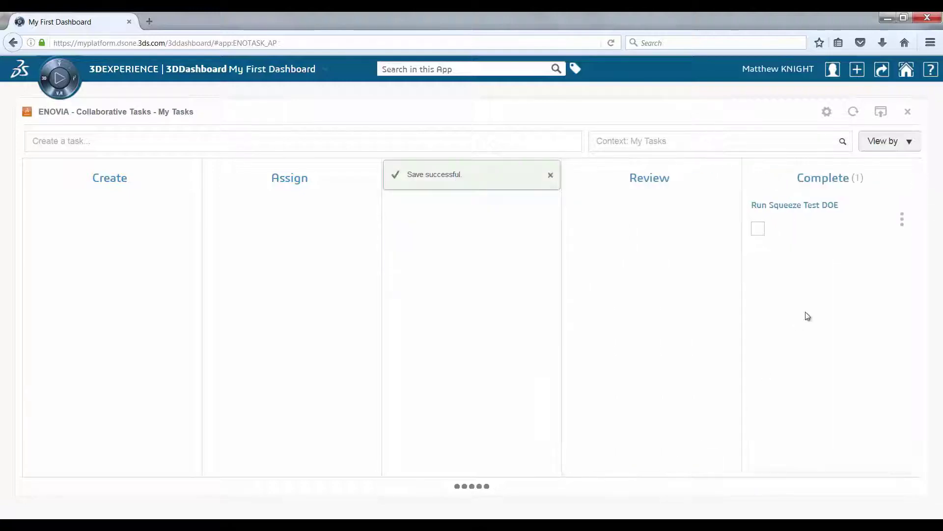